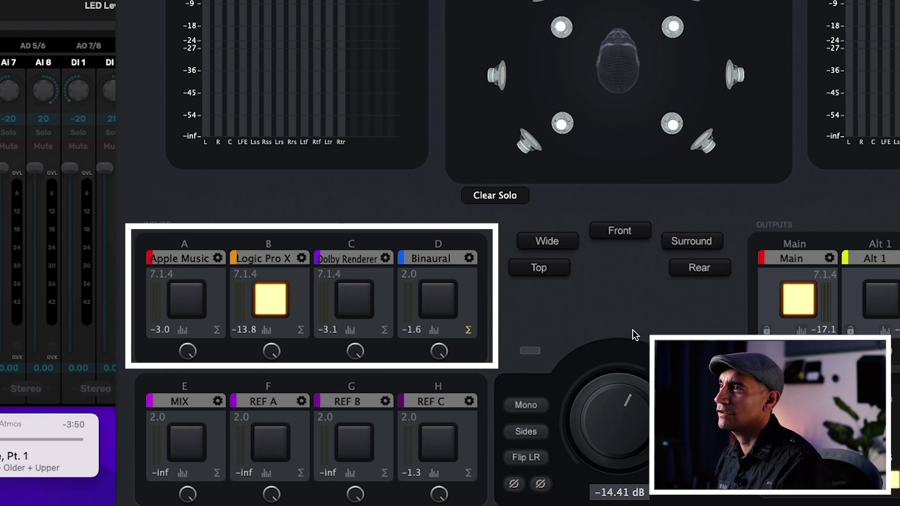
Select Apple Music (input A) as the source, review its settings, then show the Mac's sound outputs
left_click(210, 305)
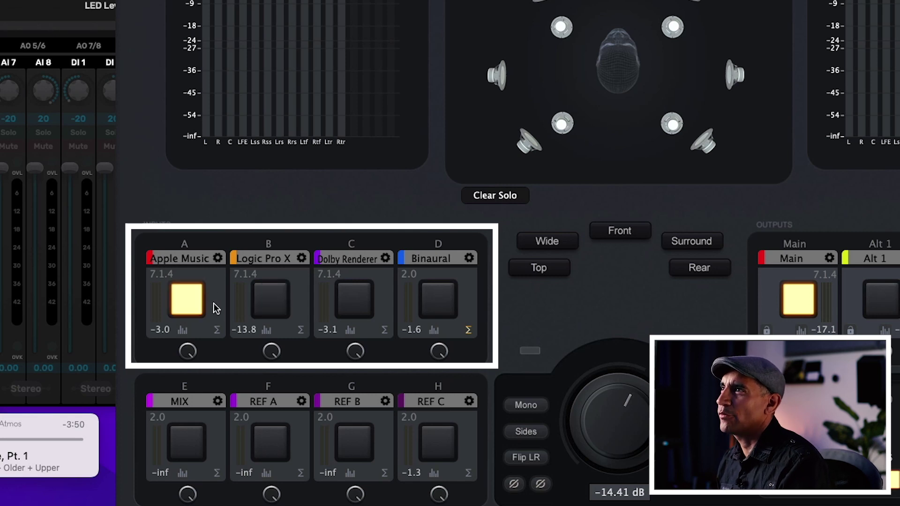
left_click(217, 257)
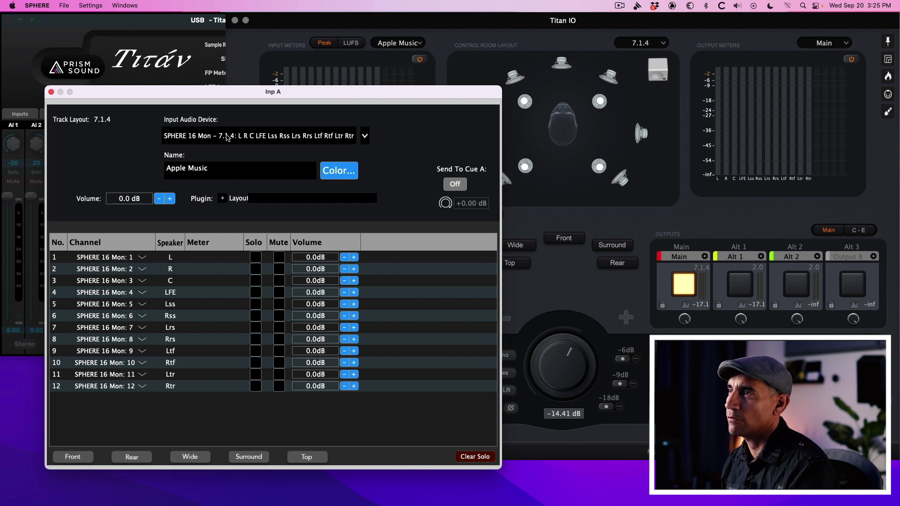
left_click(51, 92)
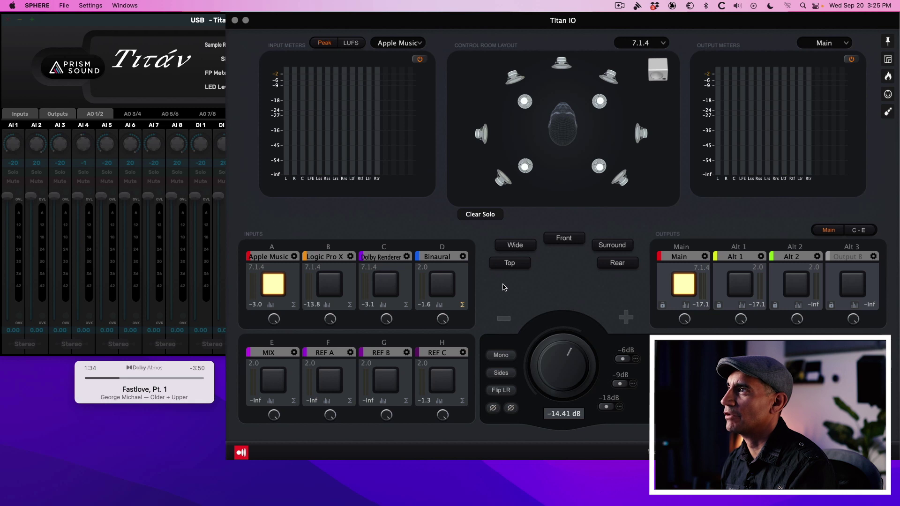
left_click(737, 5)
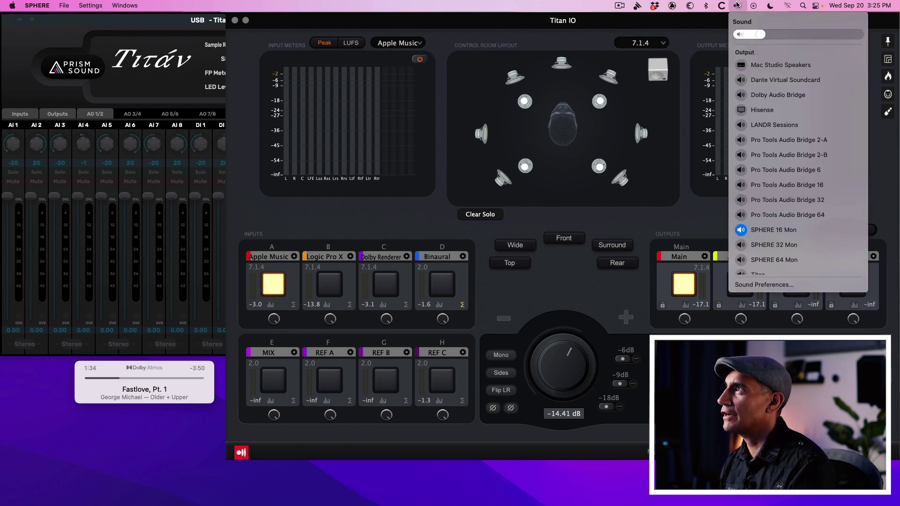
Keep SPHERE 16 Mon as Mac output, check Apple Music's LUFS and Peak meters, then open input B settings
left_click(774, 230)
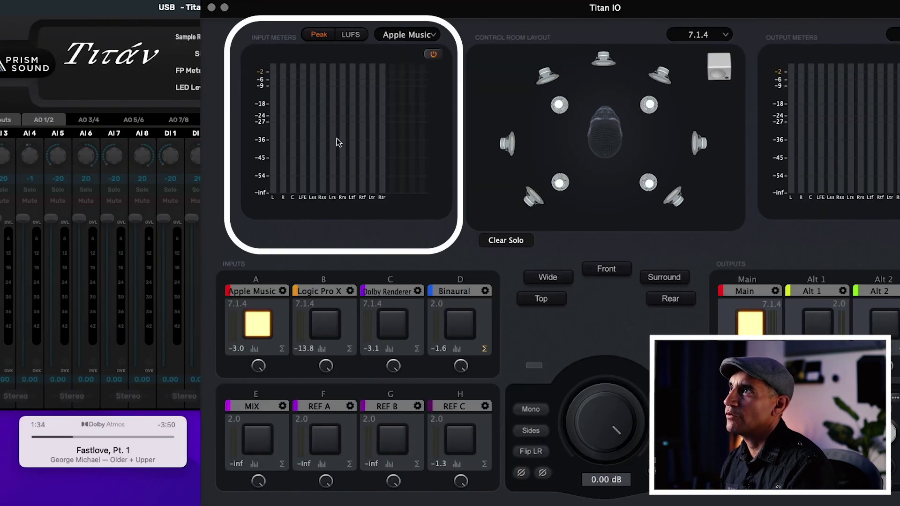
left_click(353, 39)
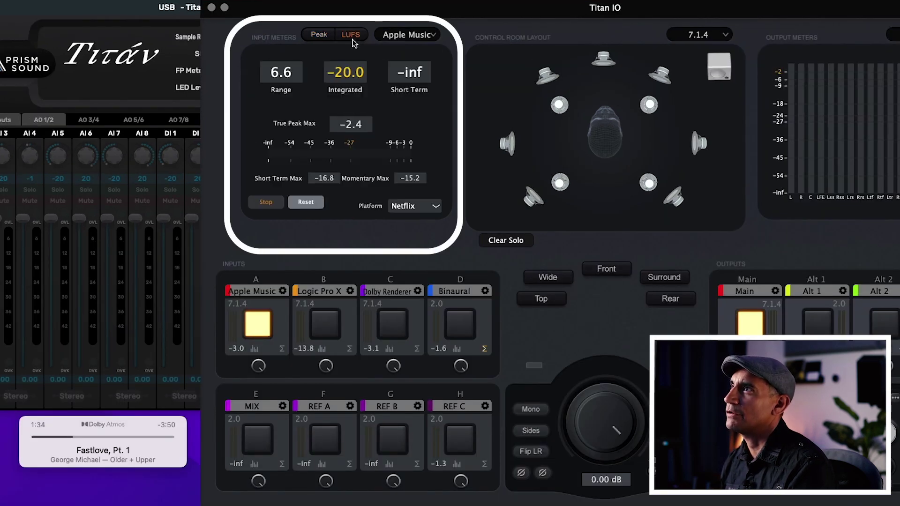
left_click(319, 35)
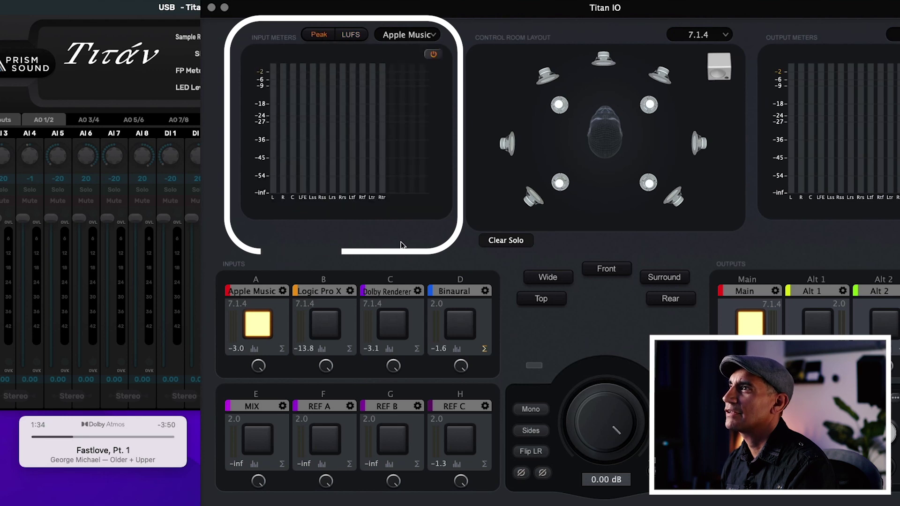
left_click(350, 291)
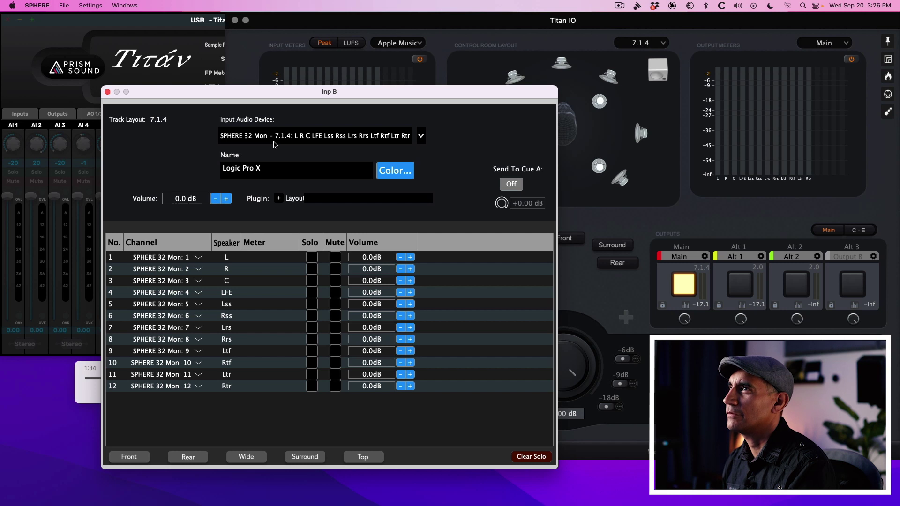
Close input B's settings and select Logic Pro X as the monitored source
left_click(108, 92)
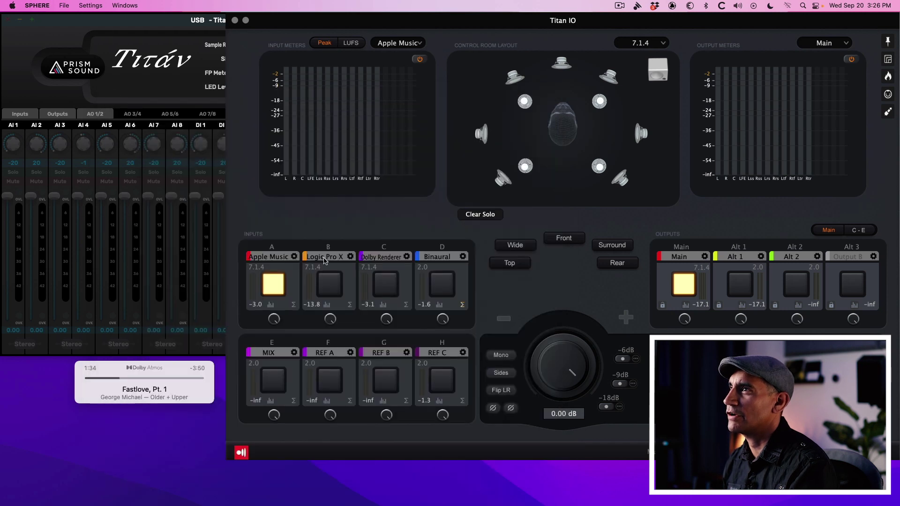
left_click(336, 278)
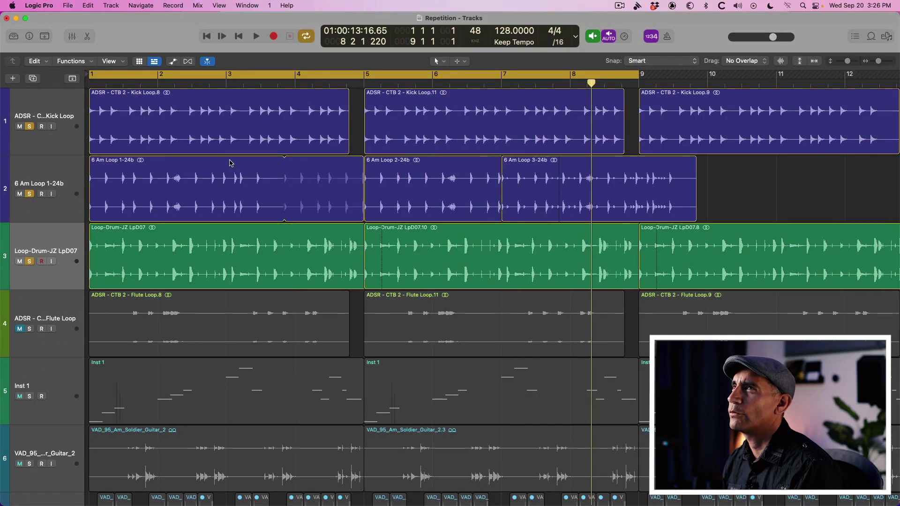
In Logic Pro's Audio settings, confirm the SPHERE 32 Mon devices and review the I/O Assignments
left_click(47, 5)
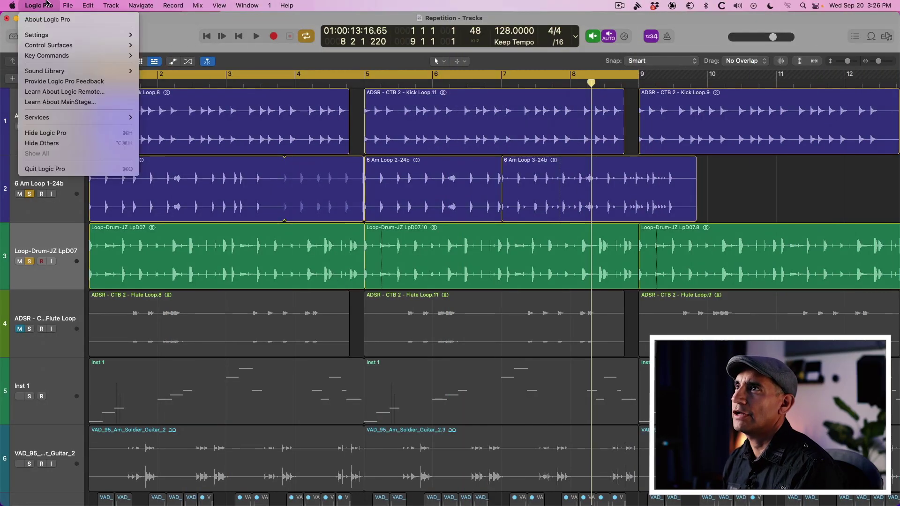
mouse_move(59, 36)
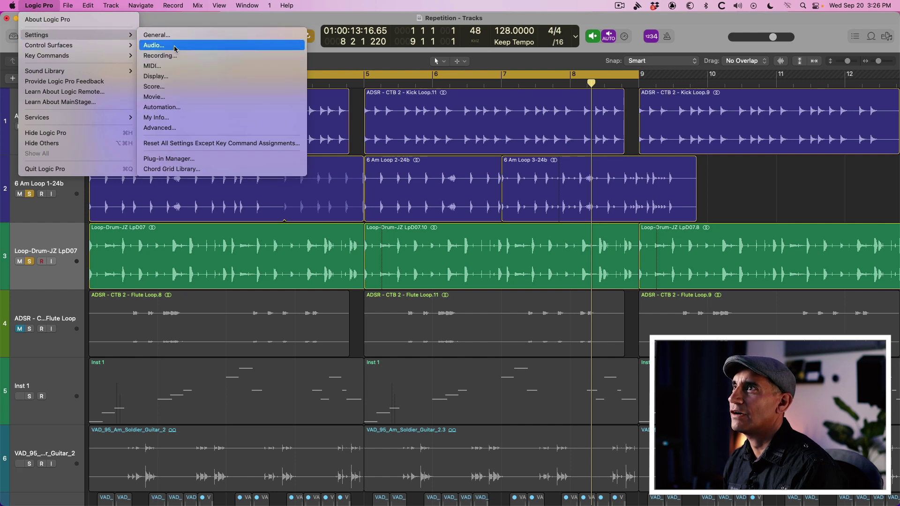
left_click(159, 45)
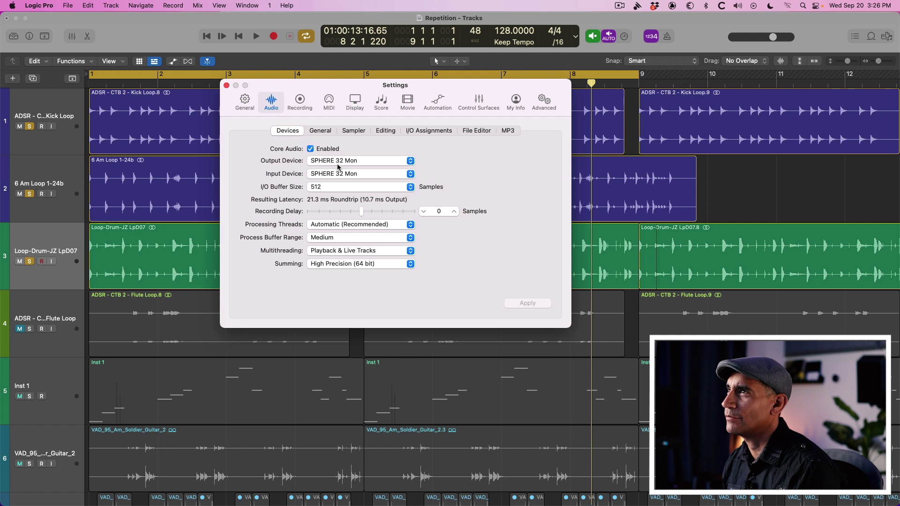
left_click(432, 131)
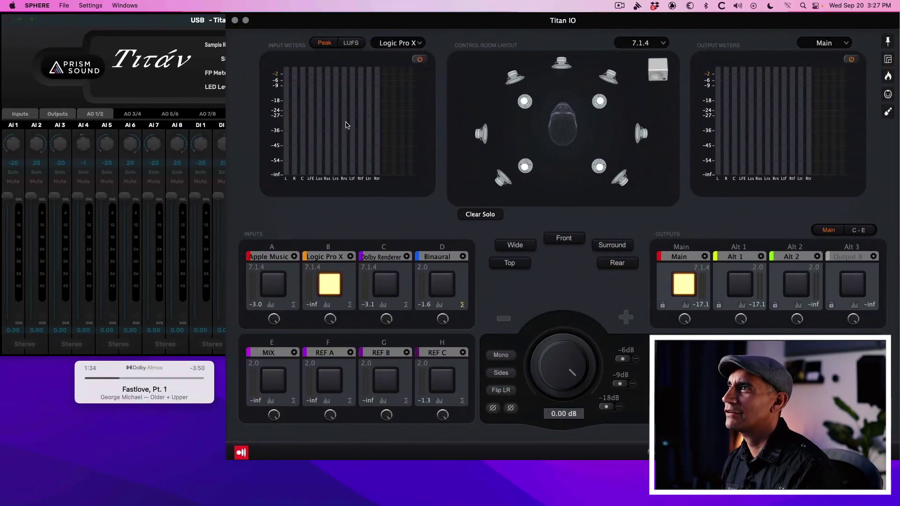
Review the Logic Pro X (input B) and Dolby Renderer (input C) settings, then bring up Dolby Atmos Renderer's menu
left_click(350, 256)
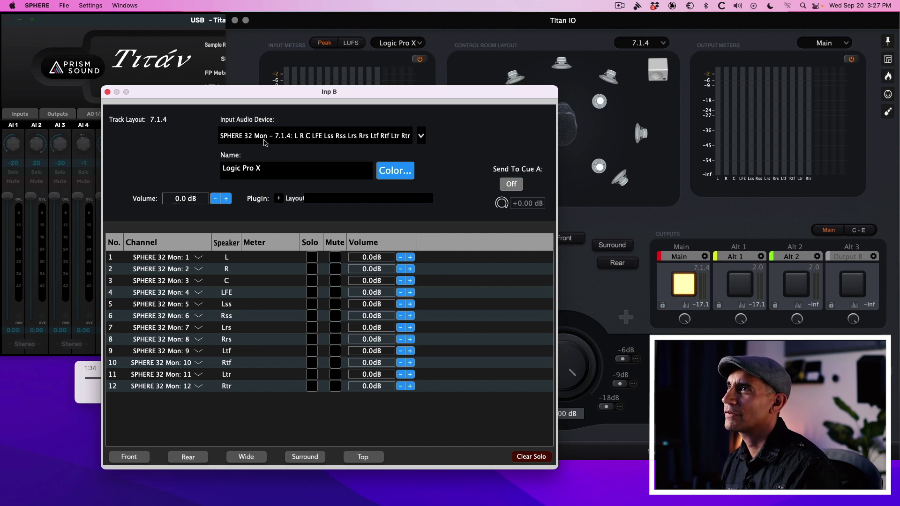
key("super+w")
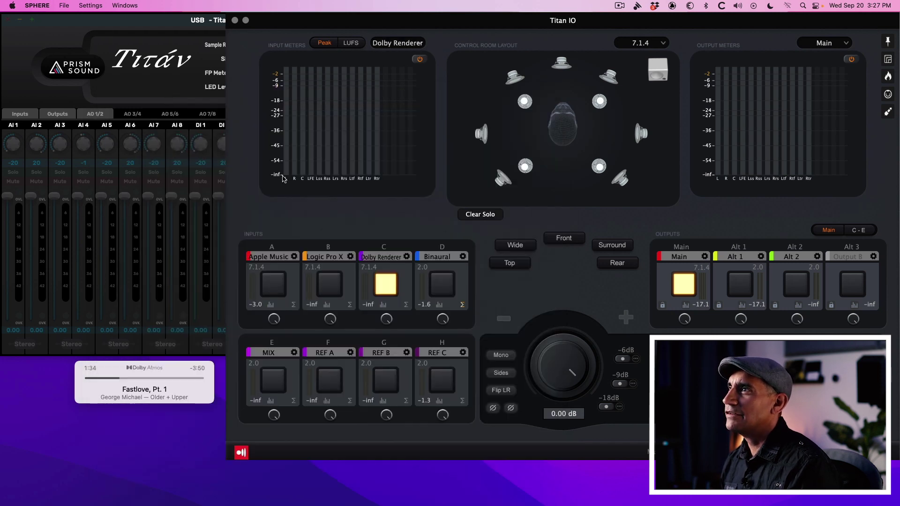
left_click(407, 256)
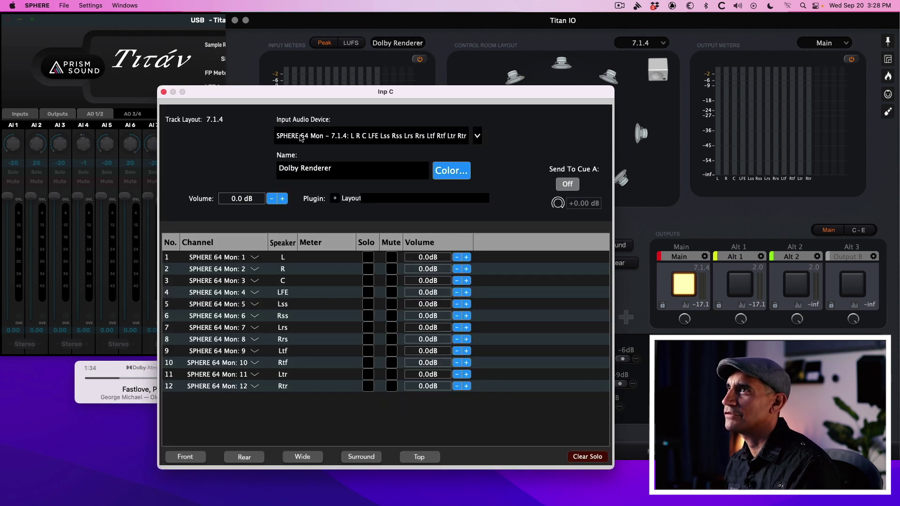
left_click(164, 92)
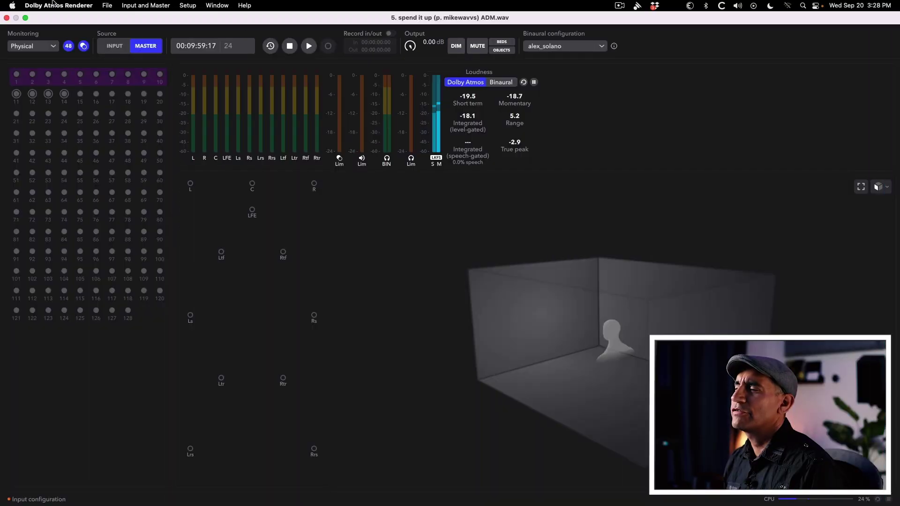
left_click(58, 5)
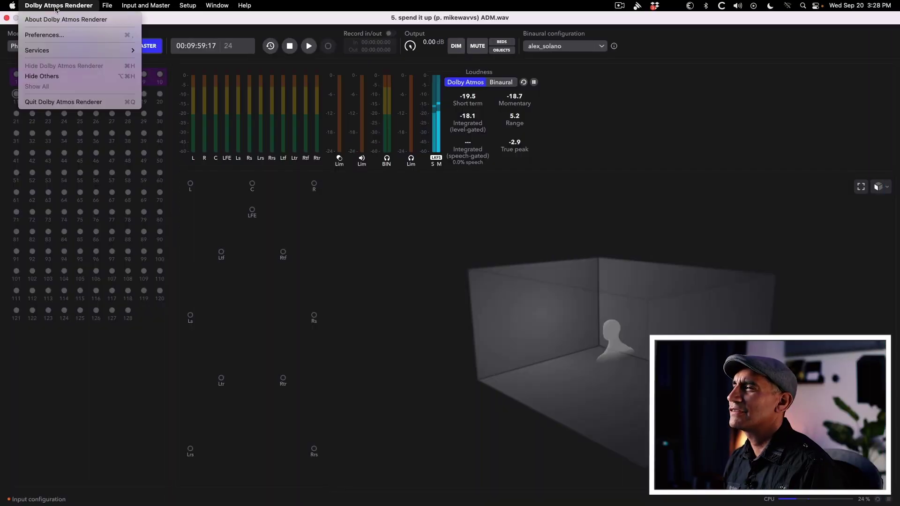
Check that Dolby Atmos Renderer's Preferences show SPHERE 64 Mon as output, then cancel unchanged
left_click(68, 33)
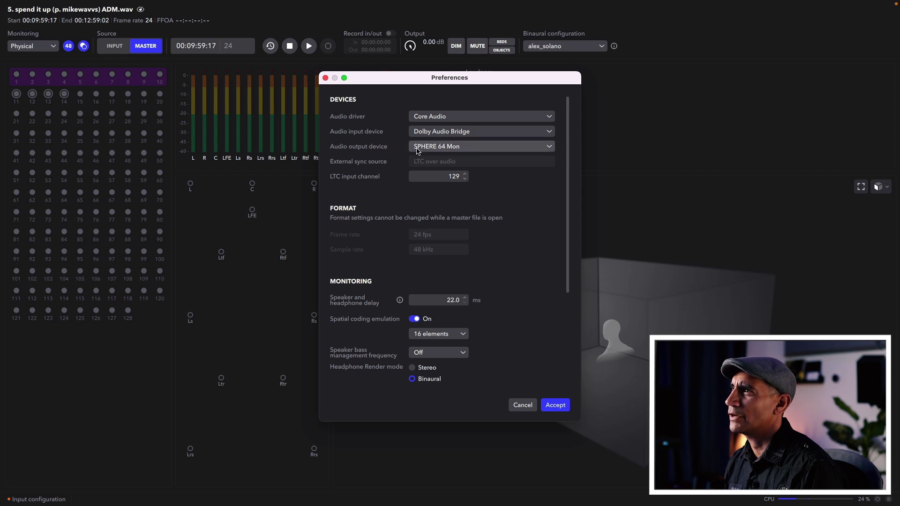
left_click(532, 405)
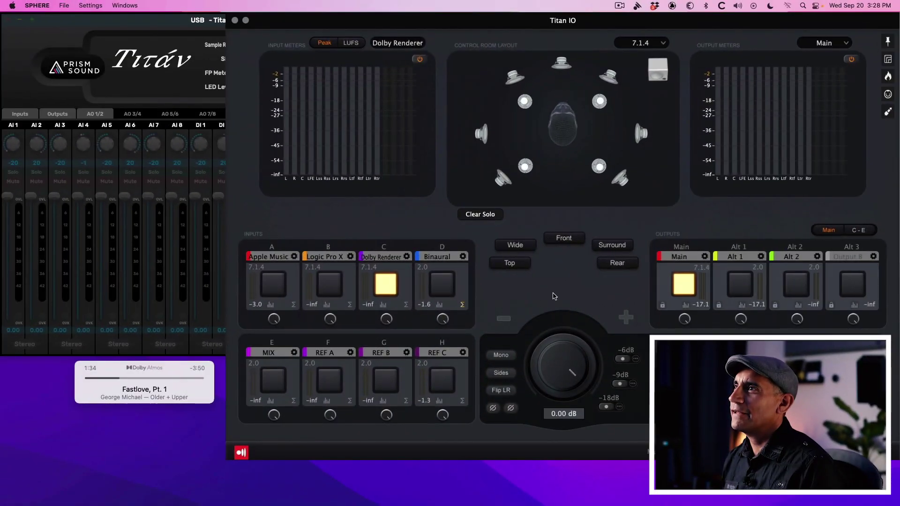
Audition the Apple Music and Logic Pro X inputs, then open the Main output's settings
left_click(274, 285)
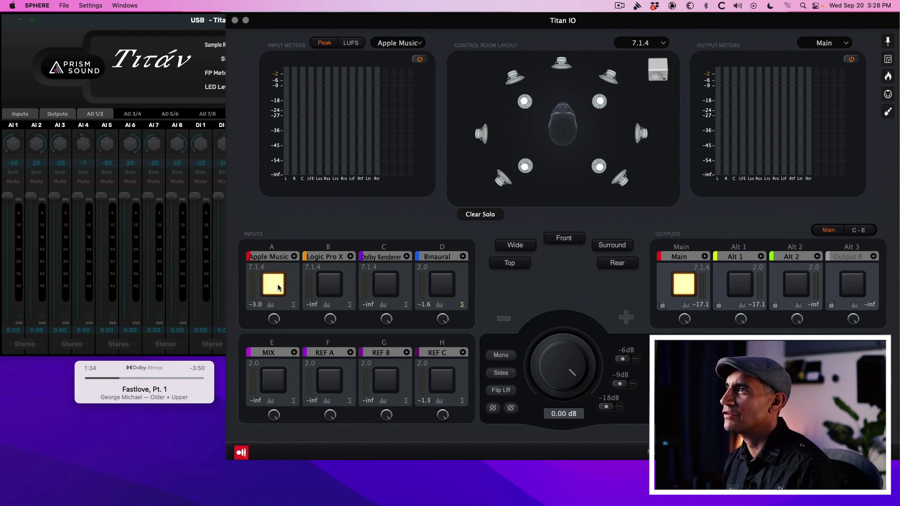
left_click(327, 289)
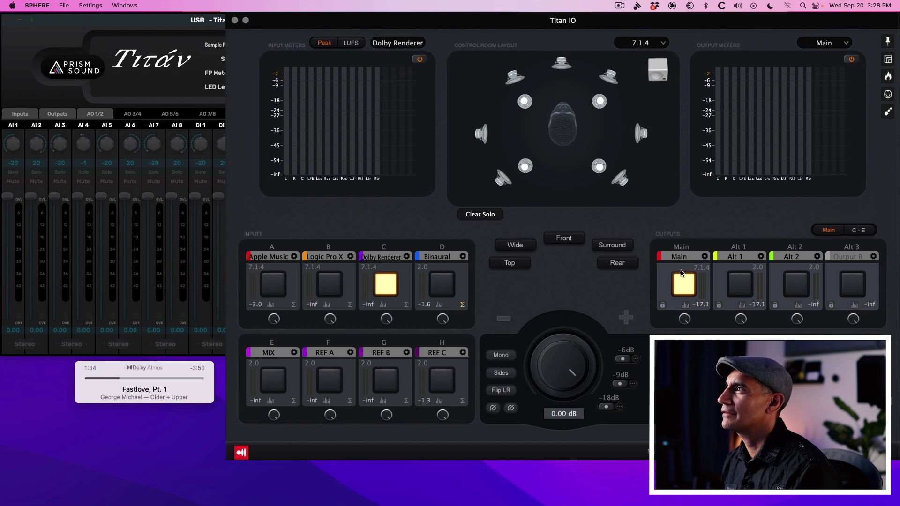
left_click(704, 257)
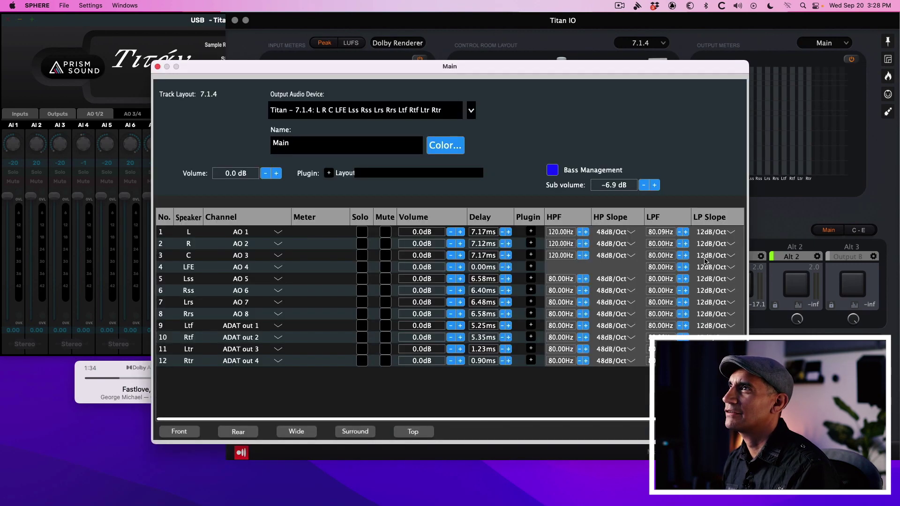
left_click(303, 113)
mouse_move(373, 242)
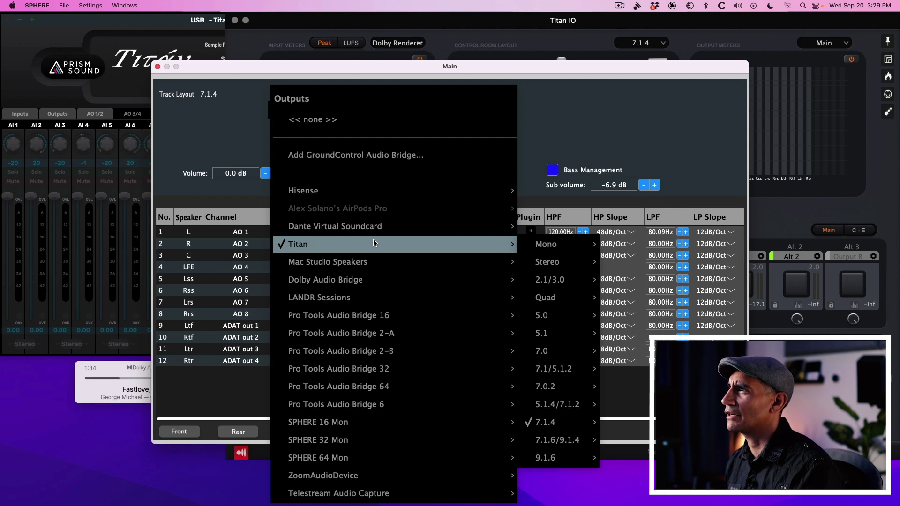
mouse_move(545, 261)
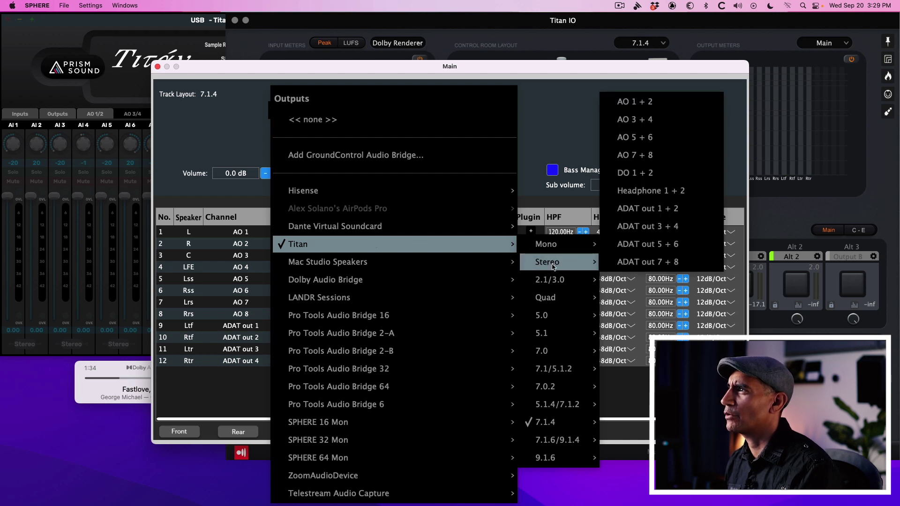
mouse_move(573, 420)
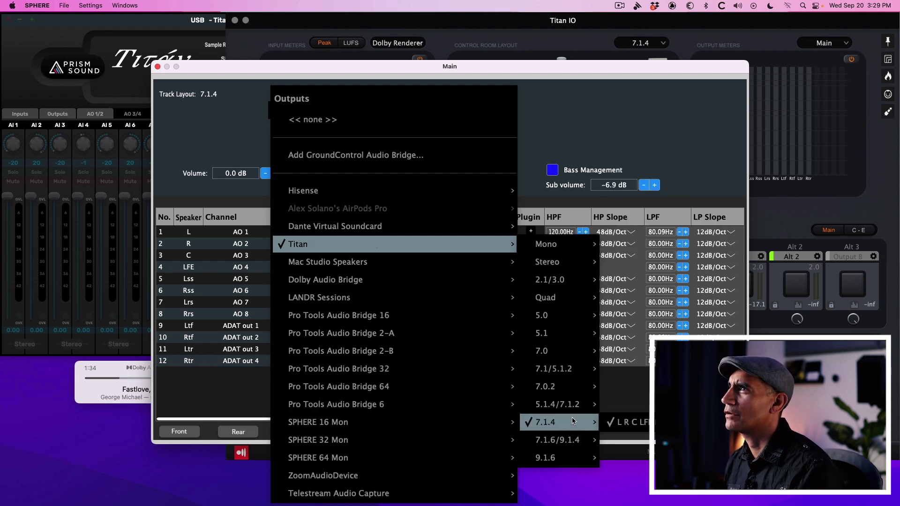
left_click(568, 132)
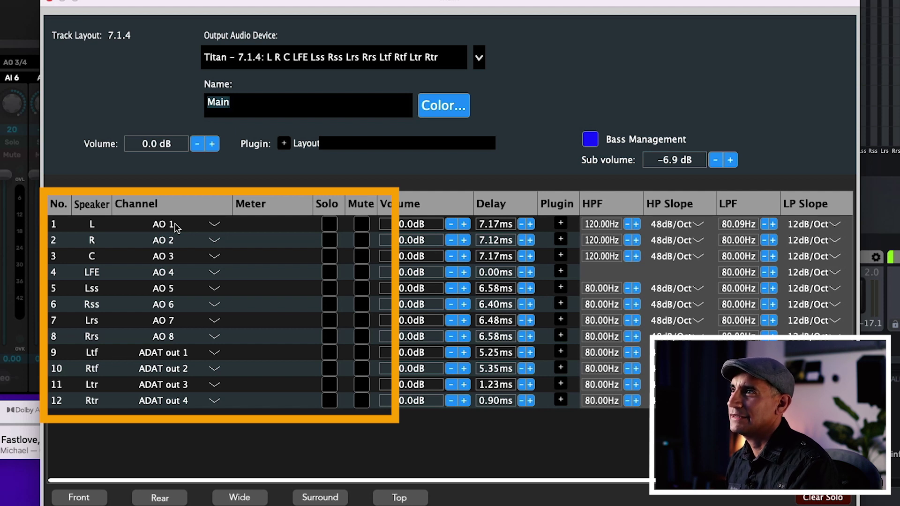
Keep the Ltf speaker routed to ADAT out 1 in its Channel dropdown
left_click(212, 352)
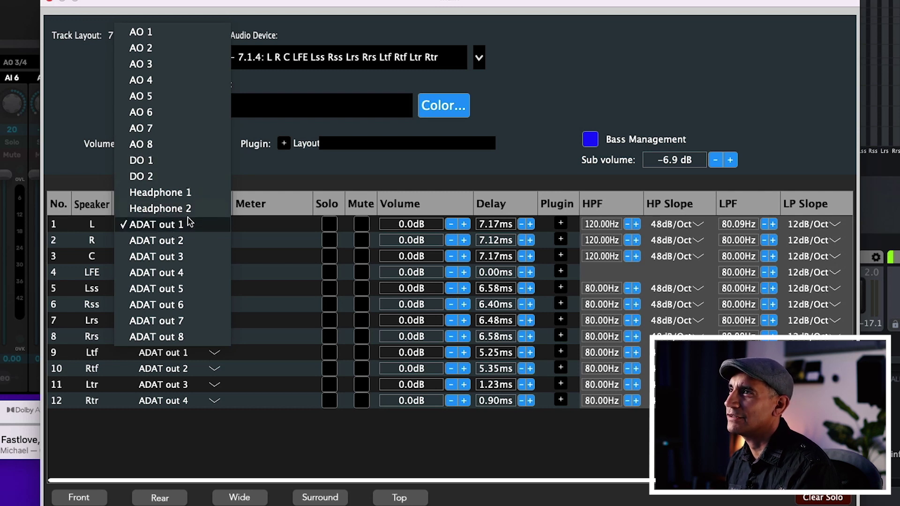
left_click(255, 443)
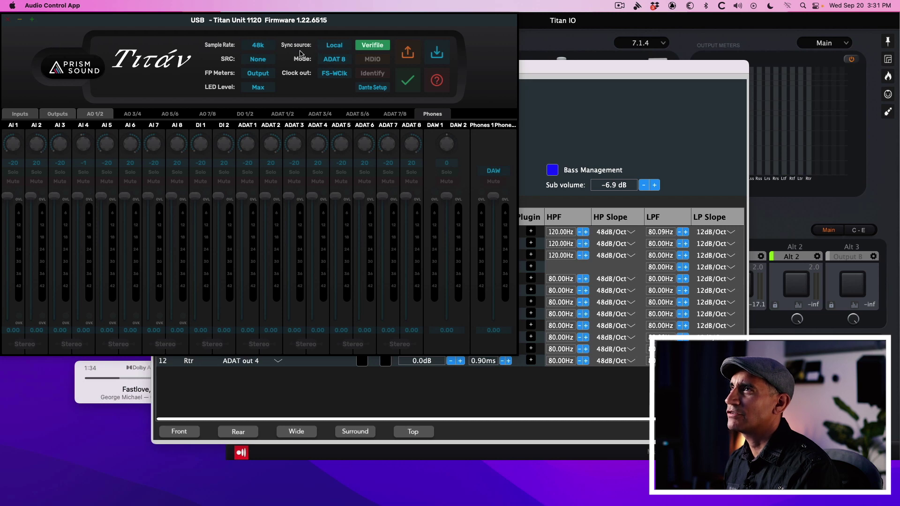
Keep the Titan in ADAT 8 mode, view its outputs, and return to SPHERE's Main settings
left_click(344, 61)
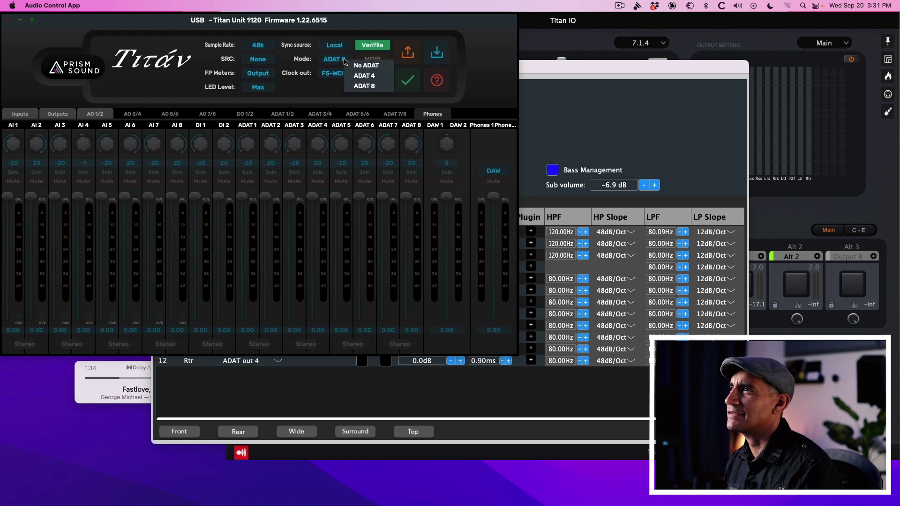
left_click(367, 98)
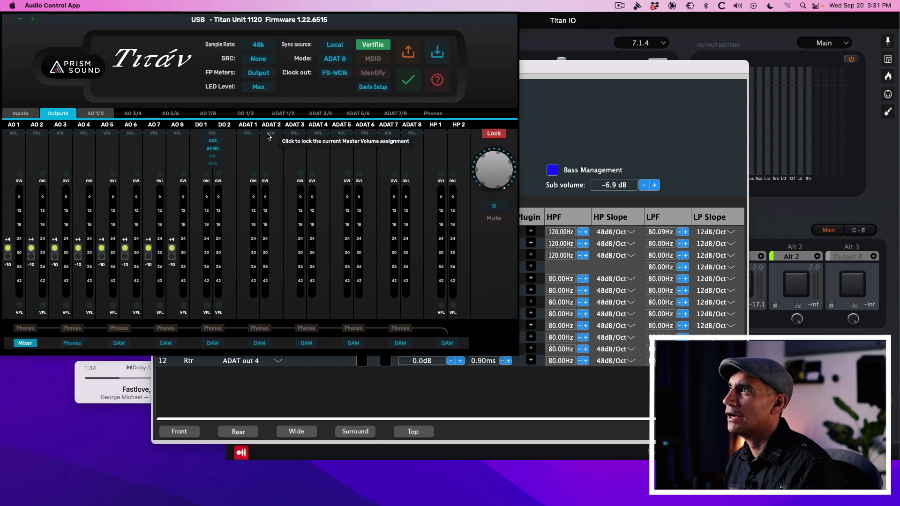
left_click(618, 146)
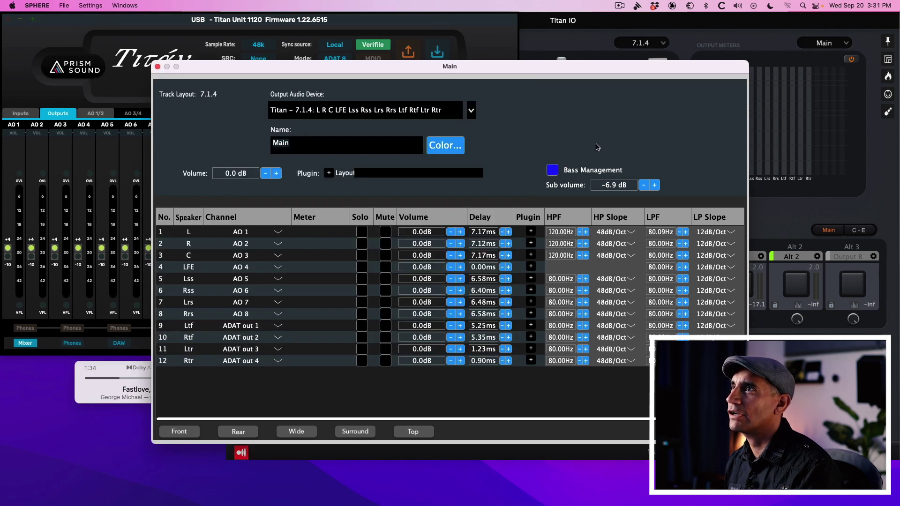
Close the Main settings, select input A (Apple Music), play the song in Music, and open Inp A
left_click(158, 67)
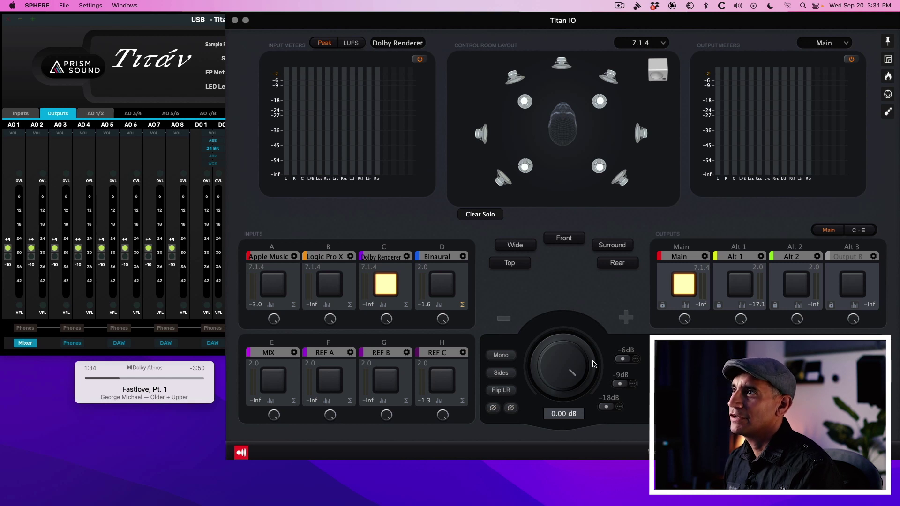
left_click(274, 285)
mouse_move(140, 394)
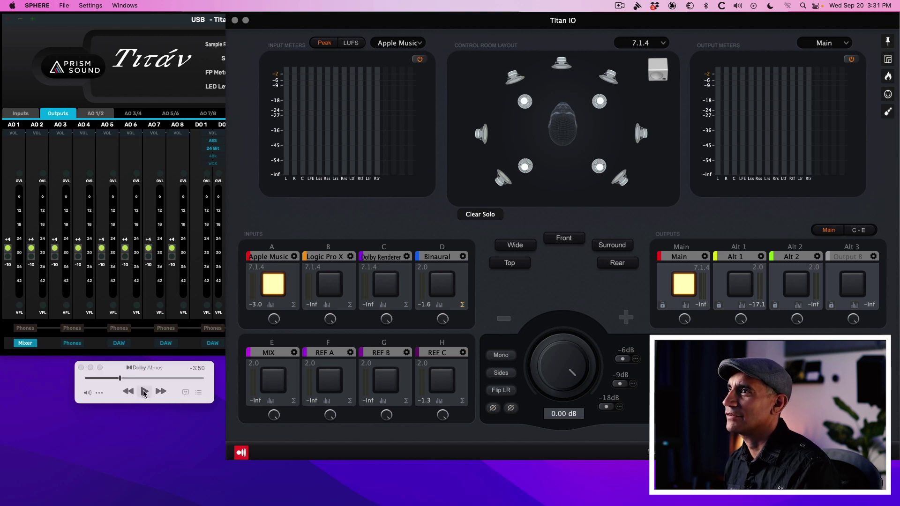
left_click(144, 393)
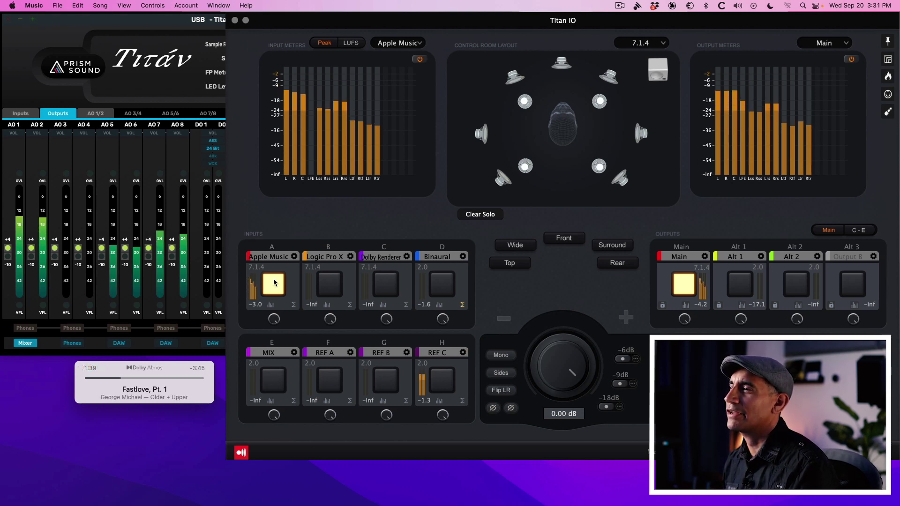
left_click(271, 305)
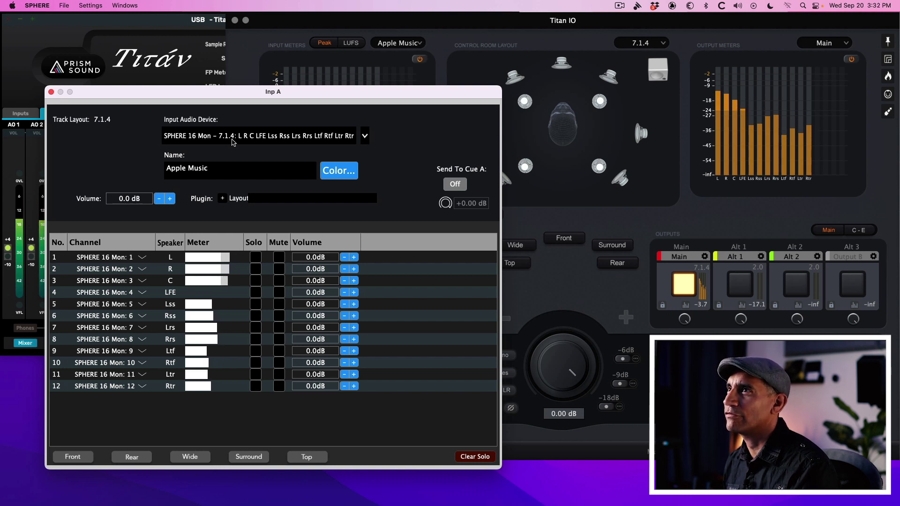
Close Input A's settings, toggle the input meters to LUFS and back to Peak, then bring up the Titan mixer
left_click(51, 92)
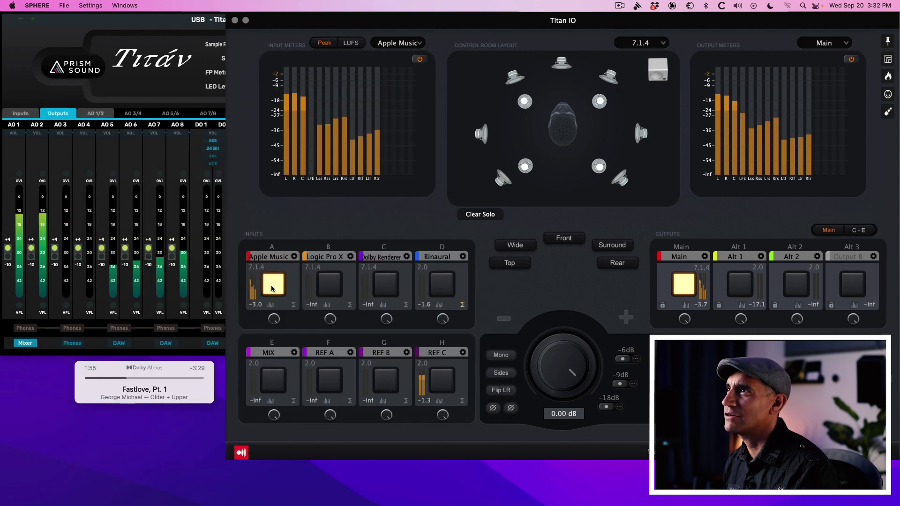
left_click(351, 43)
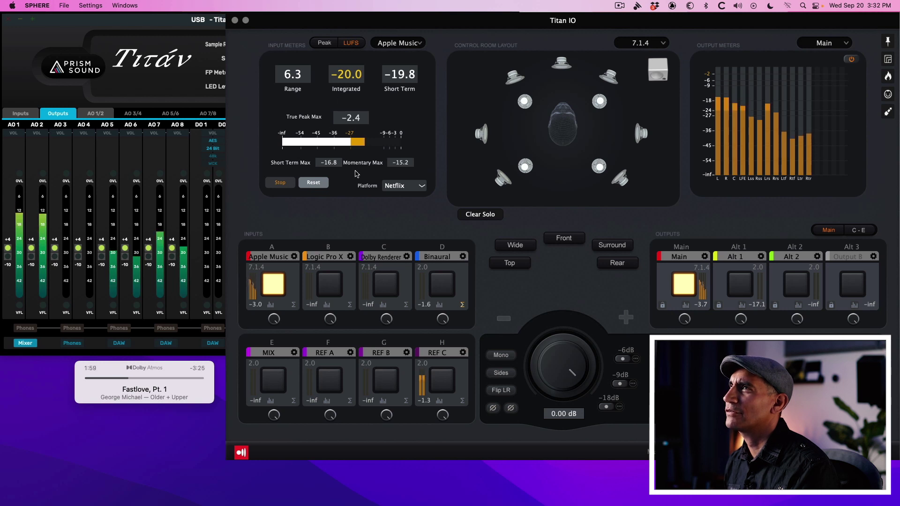
left_click(324, 42)
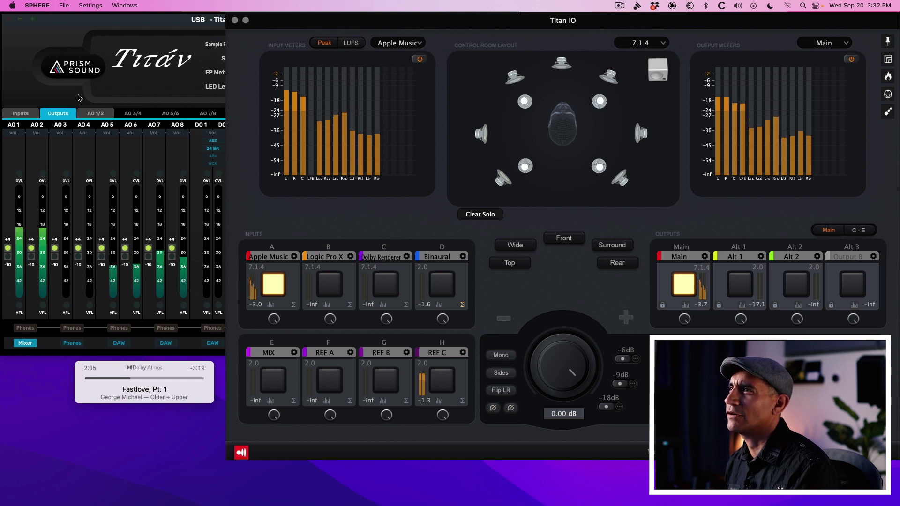
left_click(168, 212)
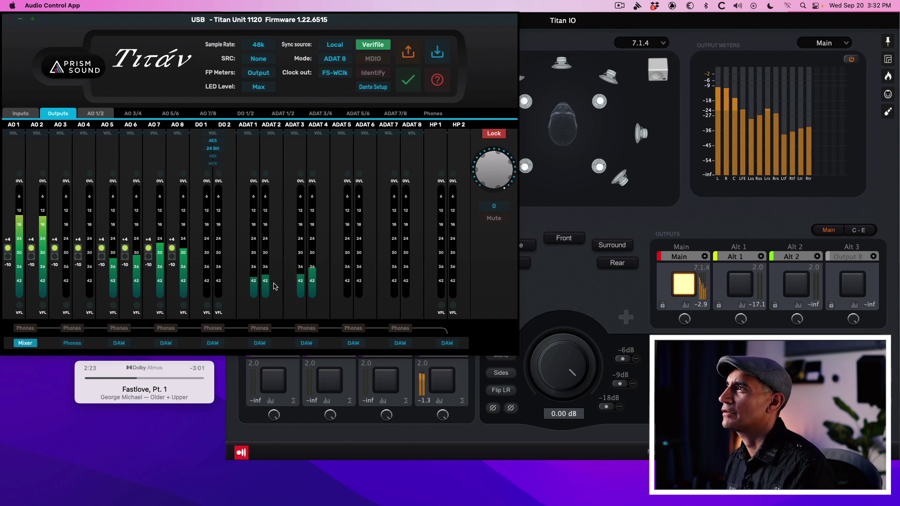
Return to SPHERE's Titan IO and switch monitoring to input B, Logic Pro X
left_click(594, 290)
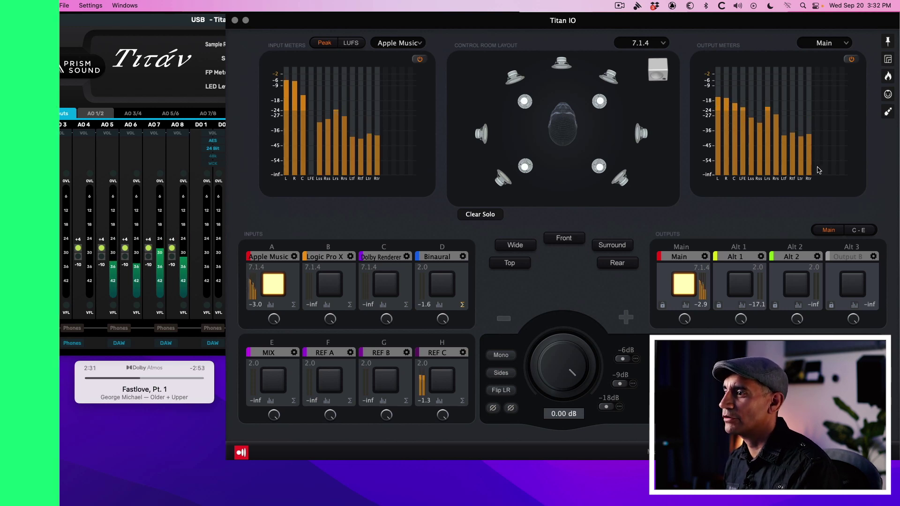
key("super+Tab")
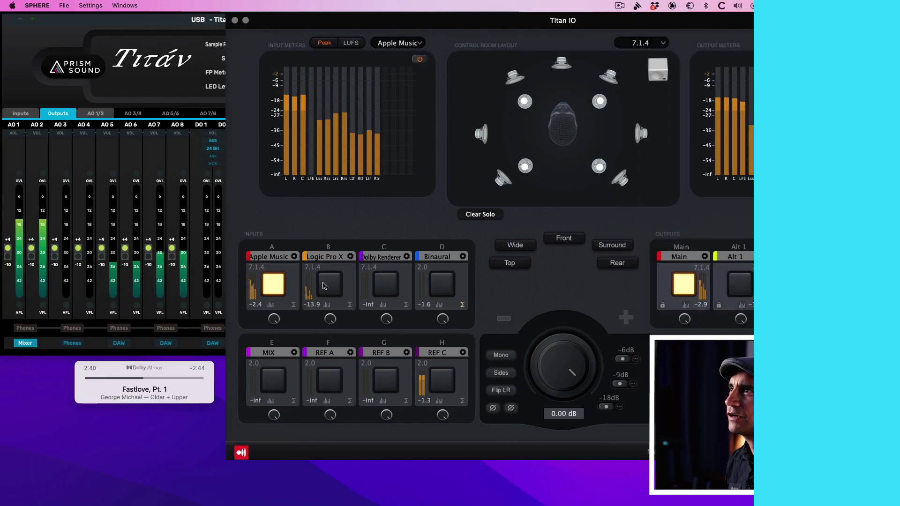
left_click(324, 286)
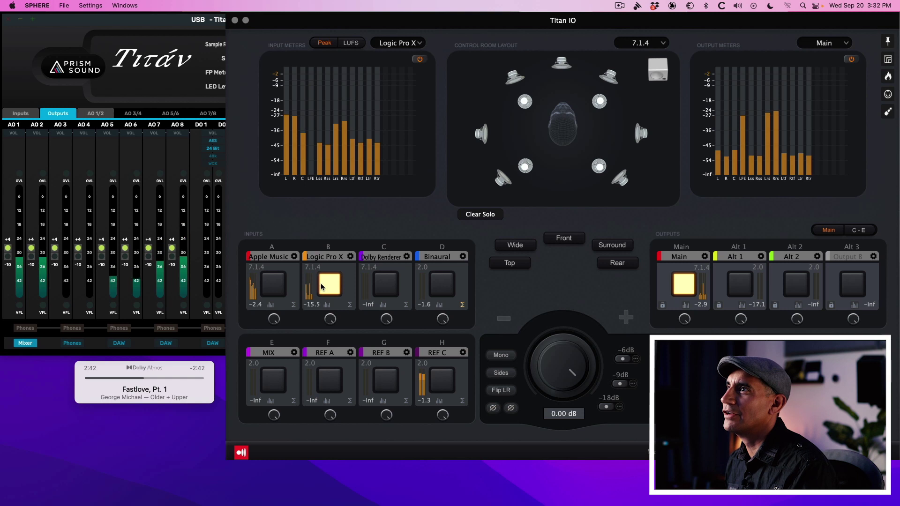
Open and close Input B's settings to check Logic Pro X on SPHERE 32 Mon
left_click(350, 256)
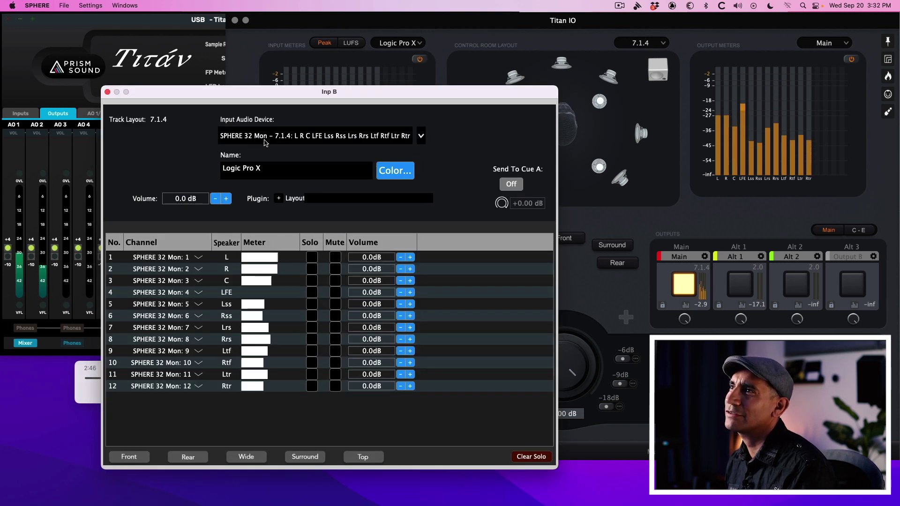
left_click(108, 92)
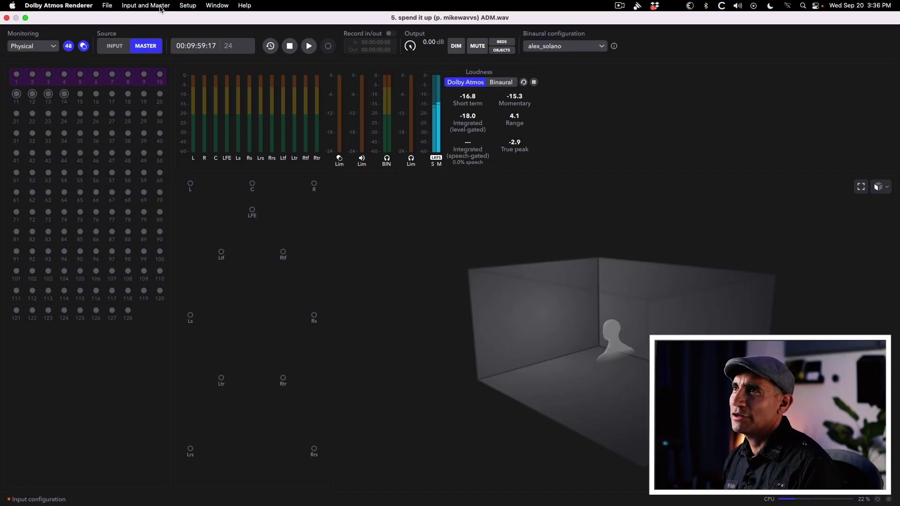
Inspect the renderer's re-renders (binaural on 13-14, 2.0 on 15-16), cancel, and return to SPHERE
left_click(161, 5)
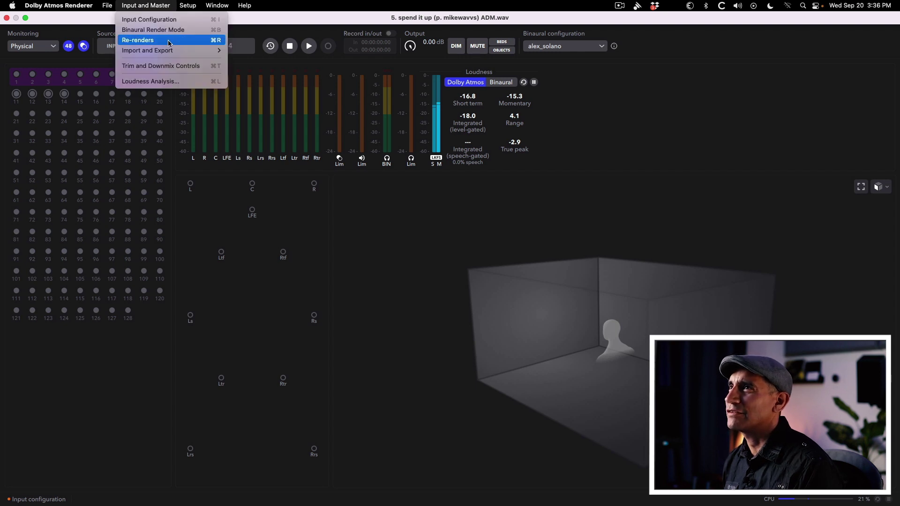
left_click(137, 39)
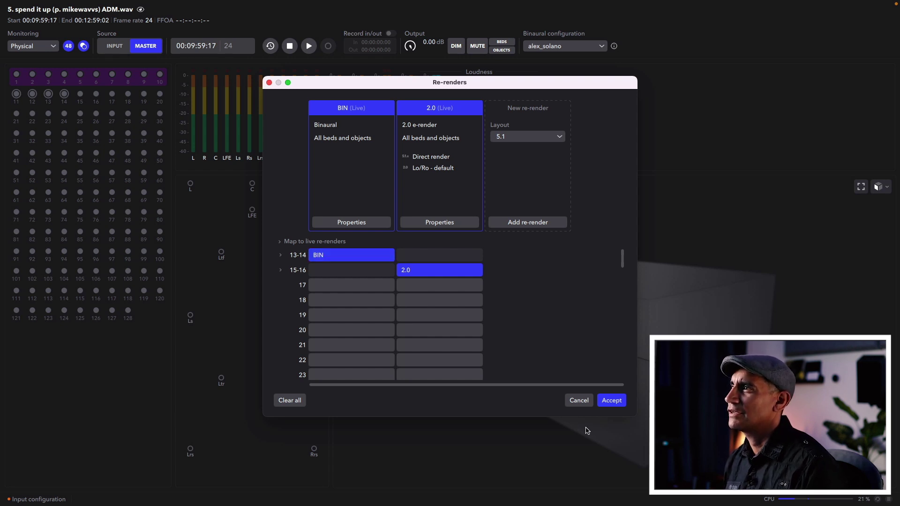
left_click(579, 401)
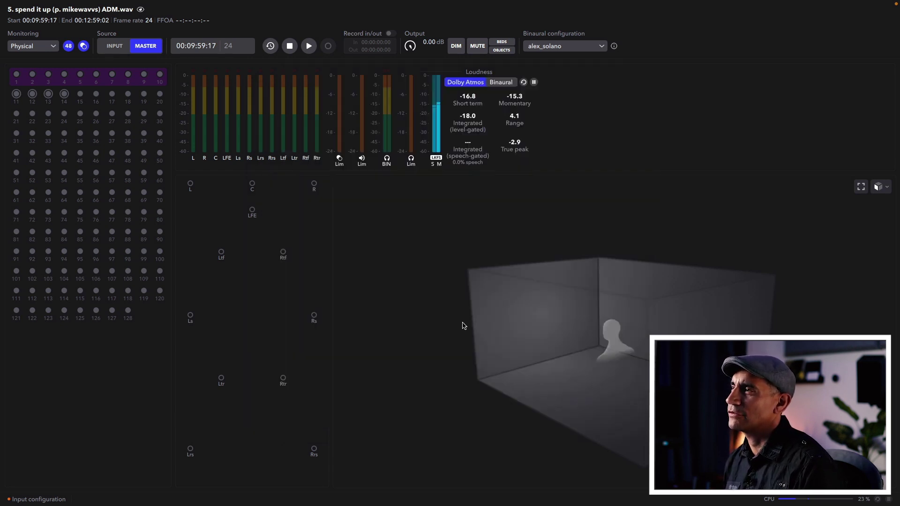
key("super+Tab")
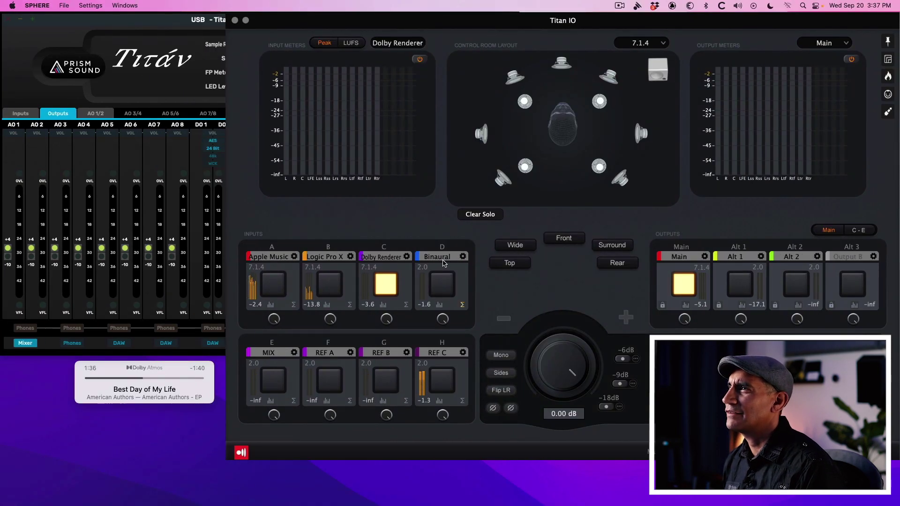
Confirm input D (Binaural) uses SPHERE 64 Mon channels 13 + 14 in stereo, then close its settings
left_click(455, 258)
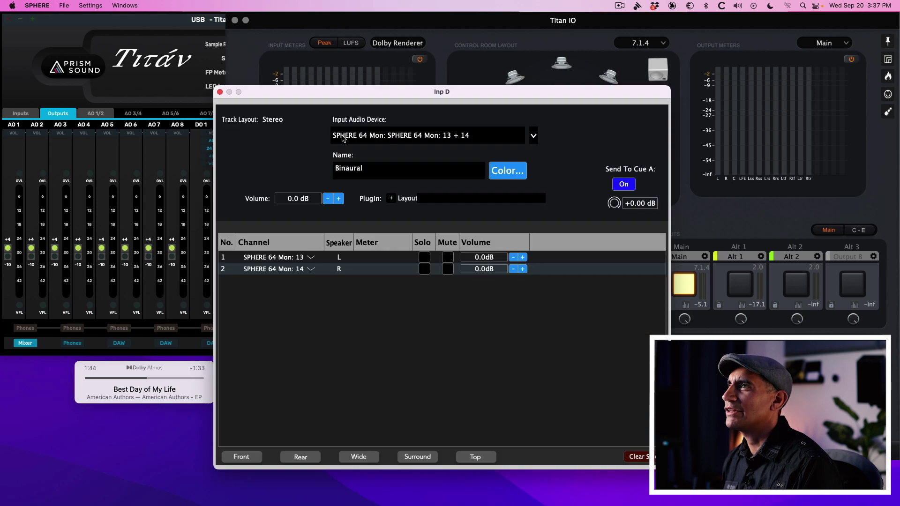
left_click(345, 137)
mouse_move(444, 263)
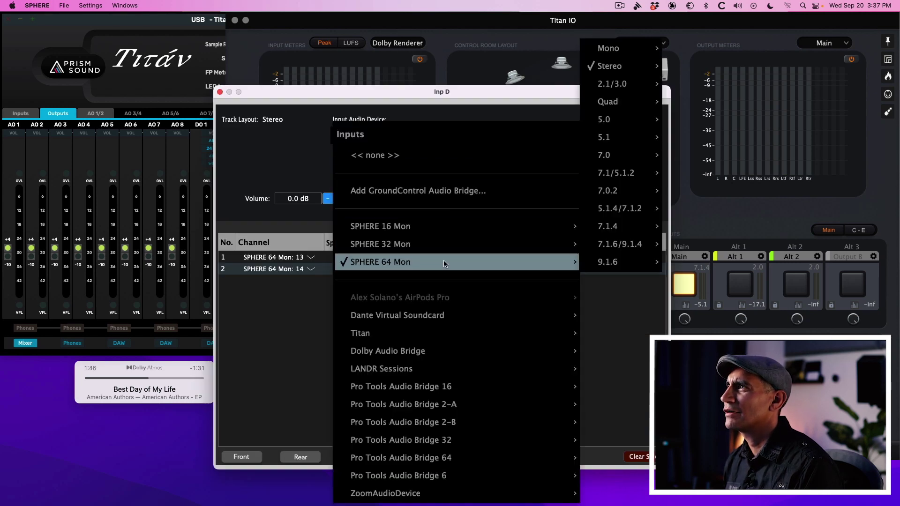
mouse_move(599, 71)
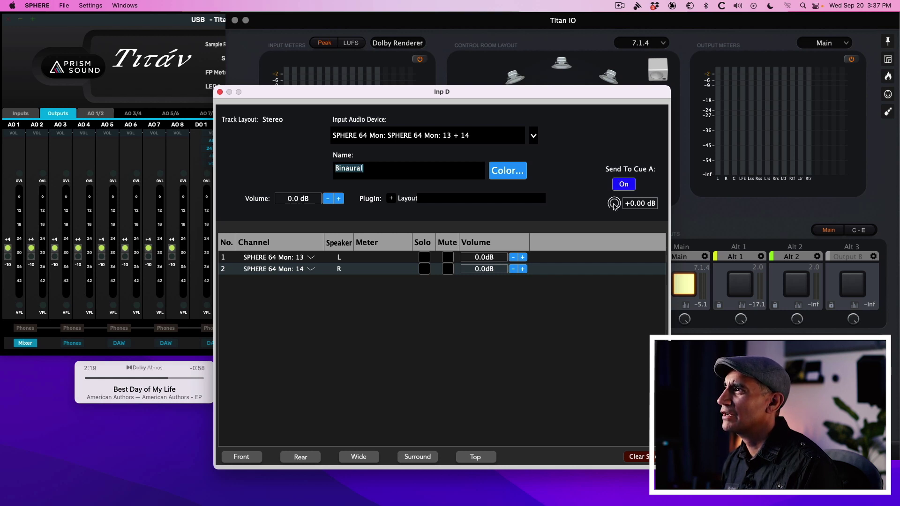
left_click(219, 93)
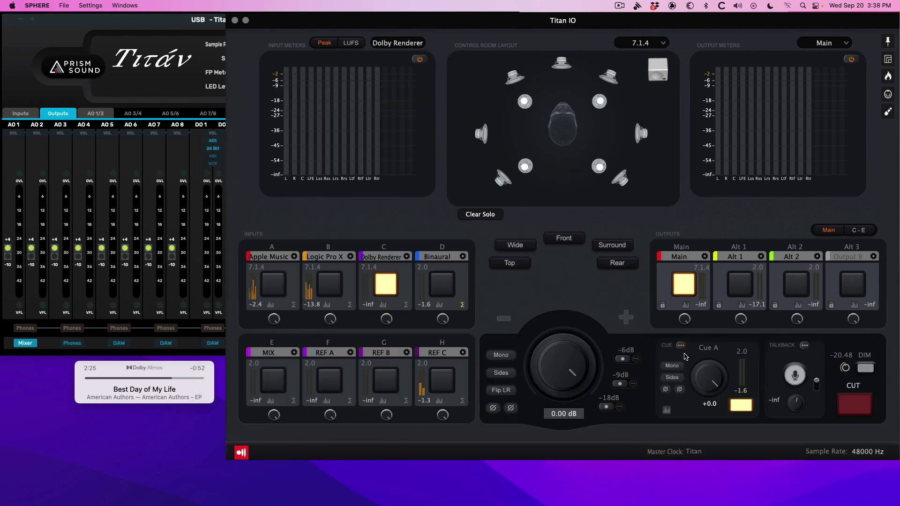
Open Cue A's output settings and confirm stereo routing to Titan Headphone 1 + 2
left_click(681, 346)
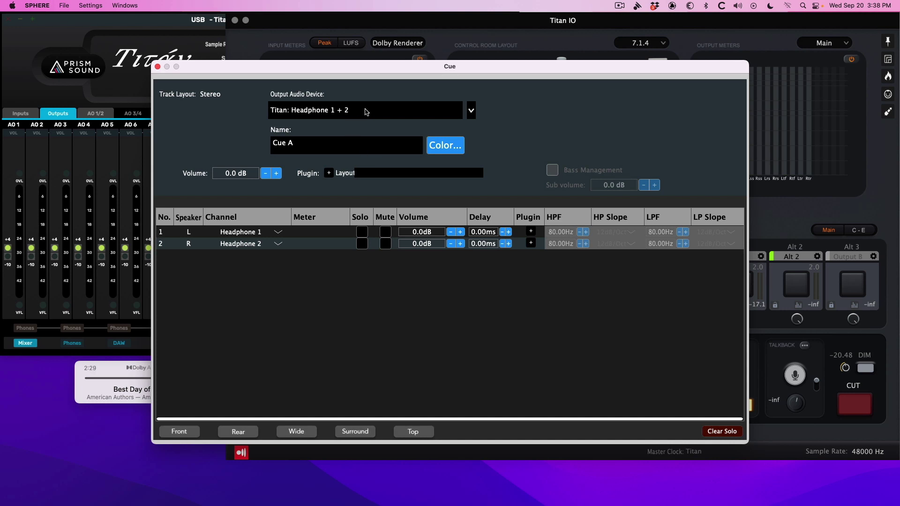
left_click(366, 111)
mouse_move(371, 239)
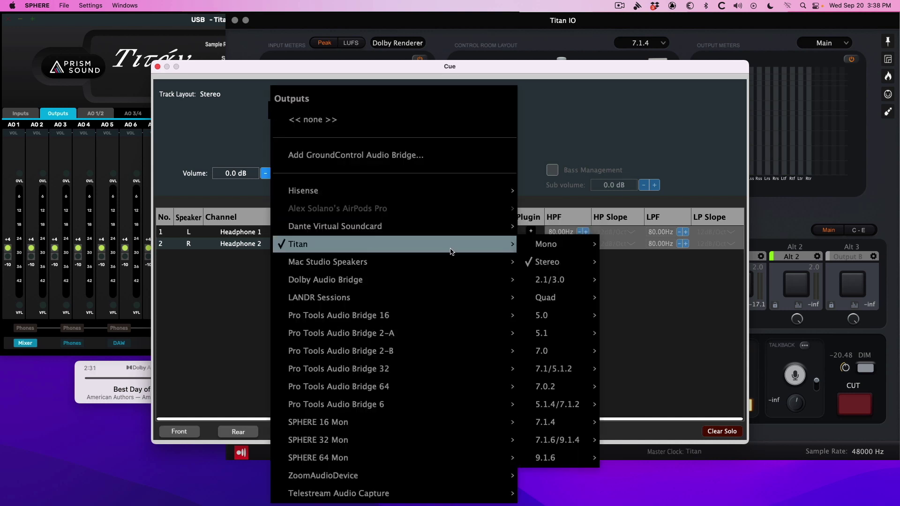
mouse_move(558, 260)
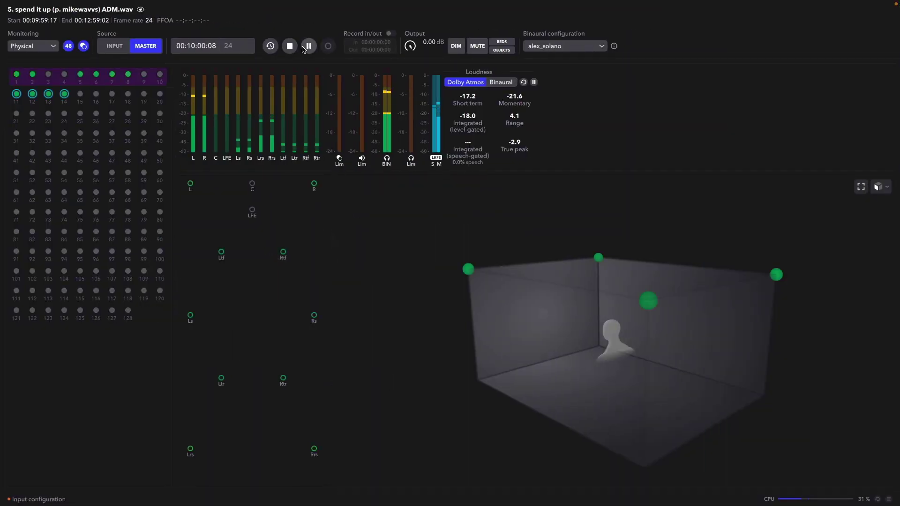
Switch from the playing Dolby Atmos Renderer back to SPHERE
key("super+Tab")
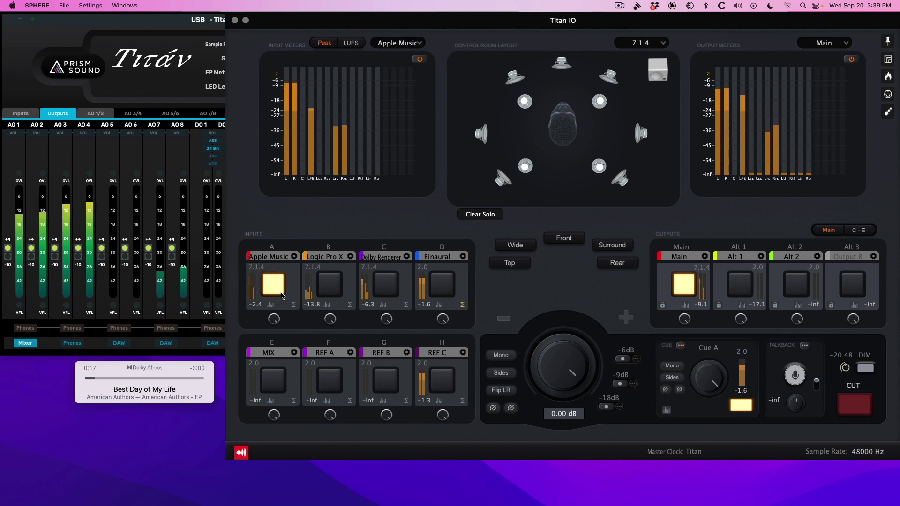
Monitor input C (Dolby Renderer), cut the main speakers, and view the Titan's HP 1/HP 2 meters
left_click(386, 291)
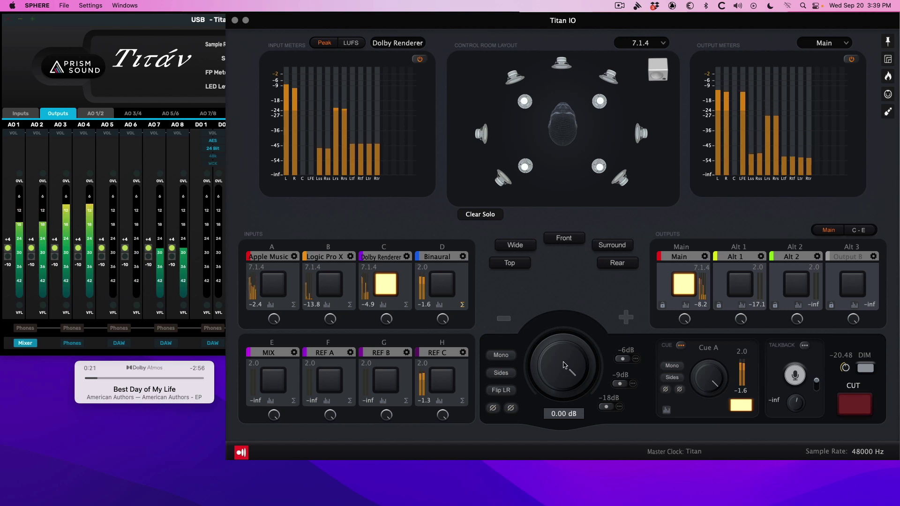
left_click(847, 404)
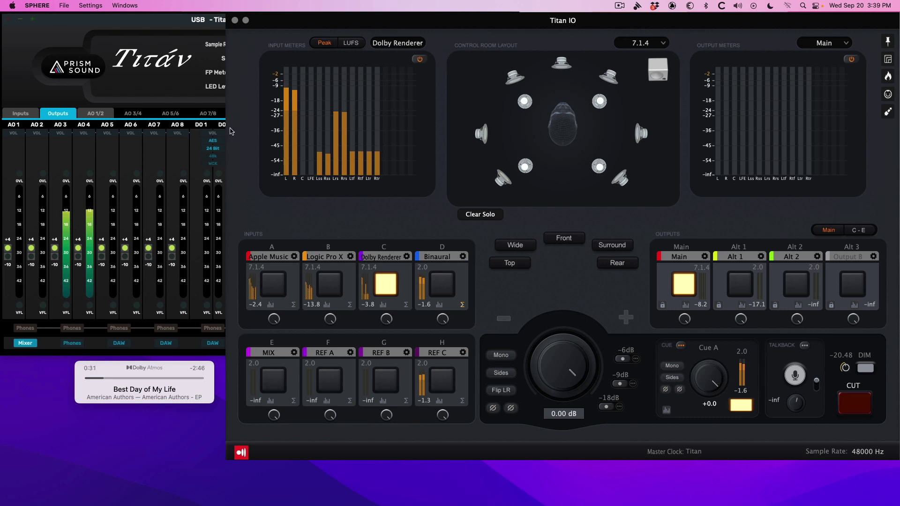
left_click(74, 121)
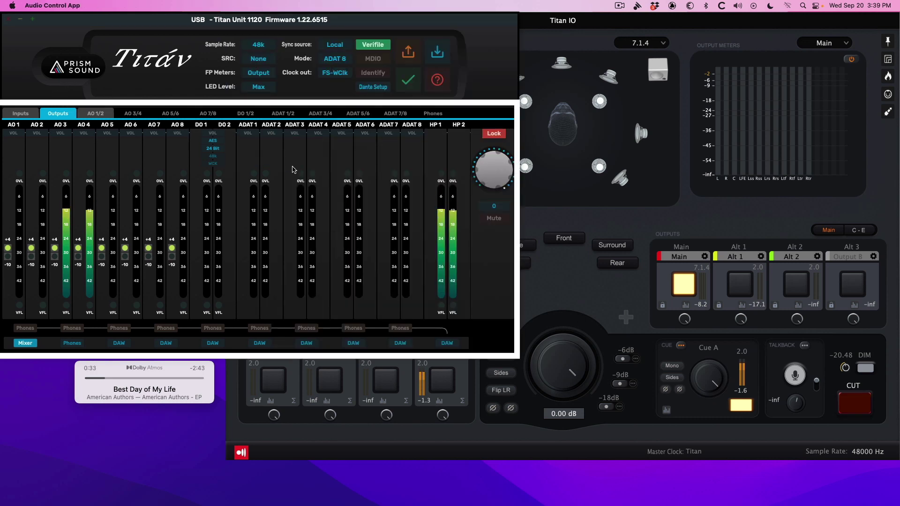